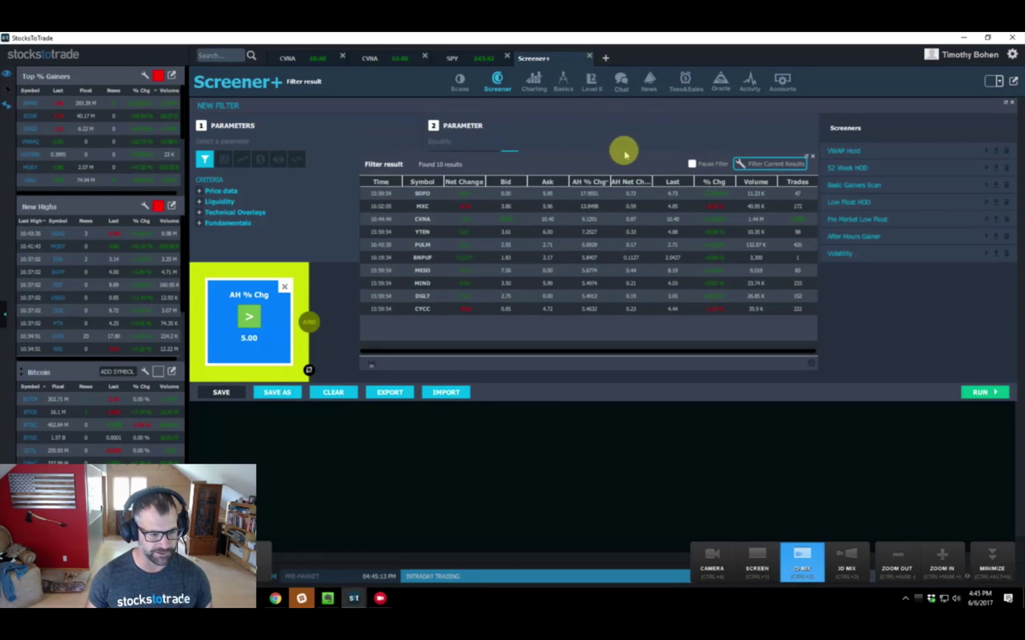
# Step: Move the Filter result panel down-right to expose the AH % Chg > 5 criterion
pyautogui.moveTo(624, 151); pyautogui.dragTo(743, 340)
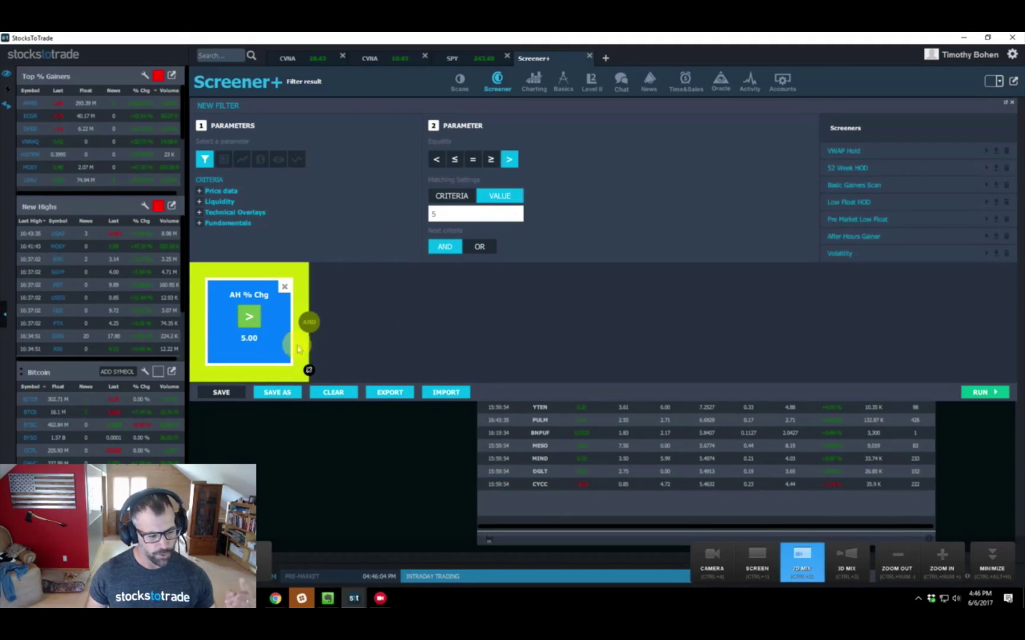
pyautogui.scroll(3, 549, 499)
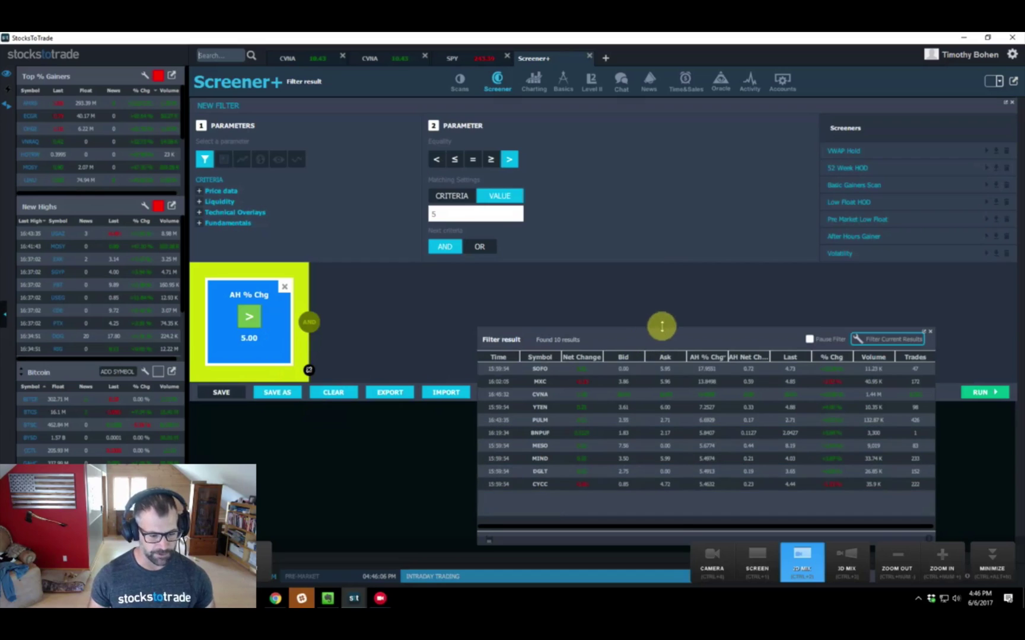
# Step: Move the Filter result panel back up over the criterion settings
pyautogui.moveTo(657, 319); pyautogui.dragTo(609, 140)
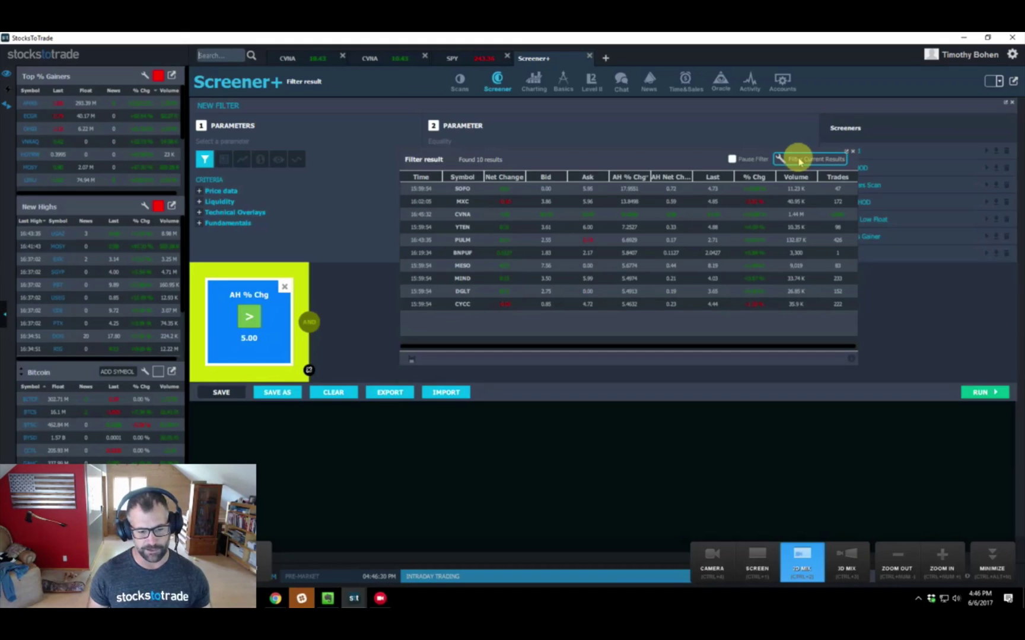
pyautogui.click(799, 159)
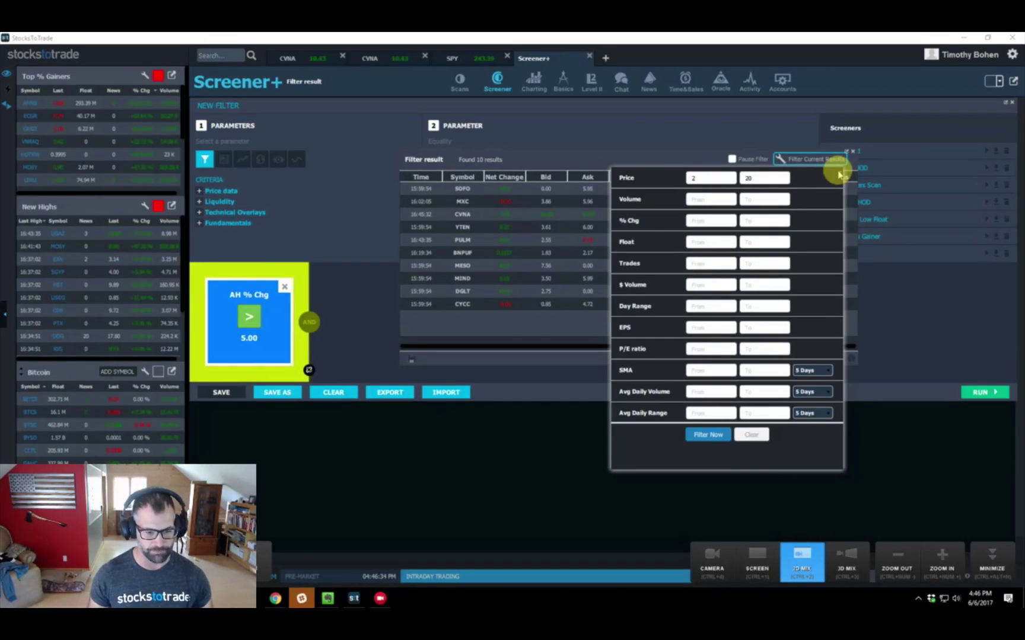
pyautogui.click(840, 168)
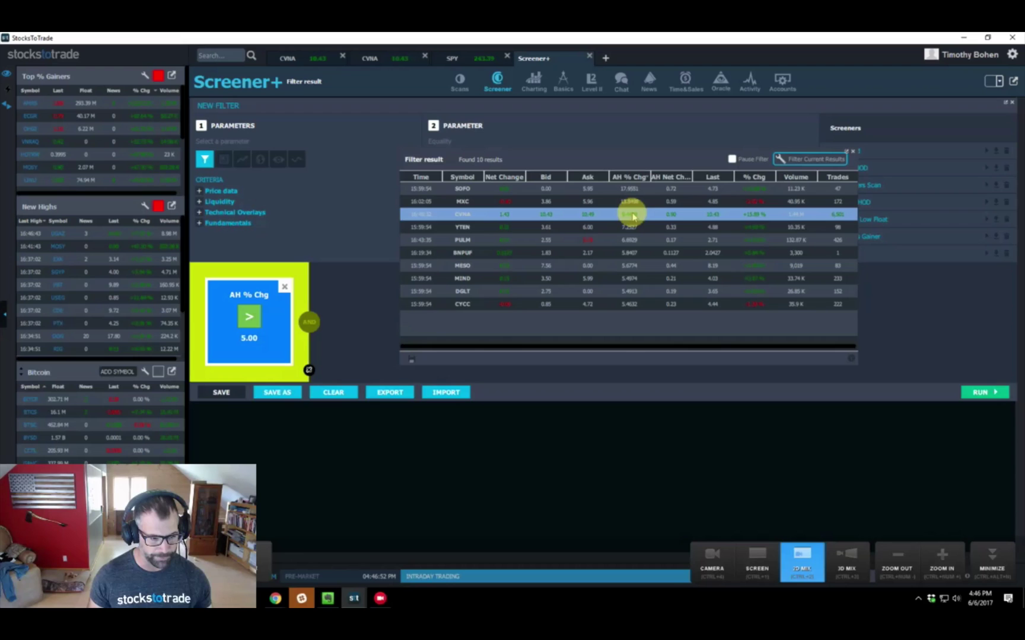
# Step: Switch to the CVNA chart tab
pyautogui.click(287, 56)
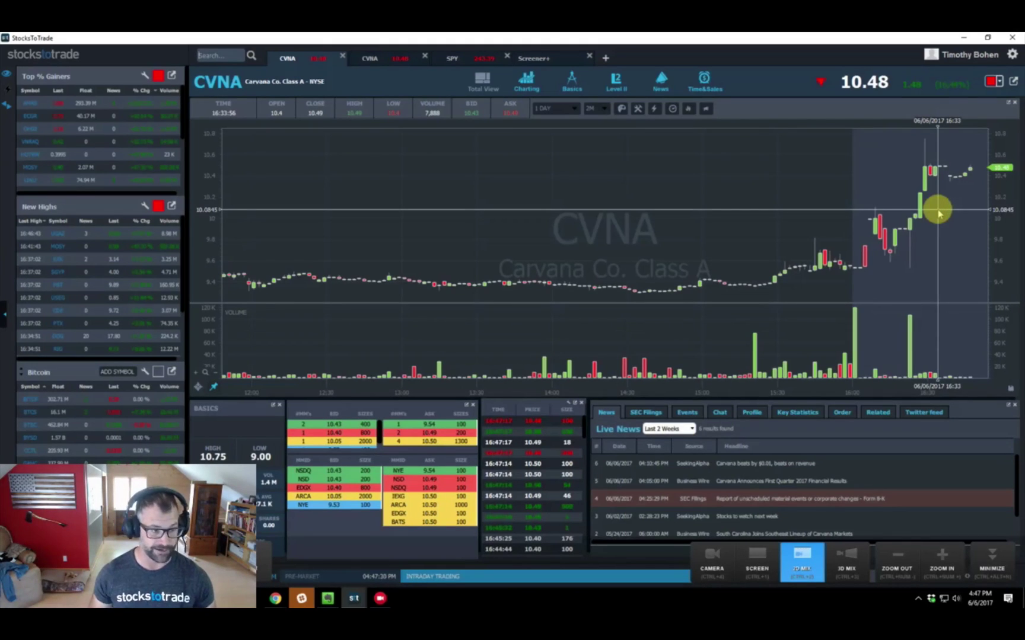
# Step: View the CVNA one-year daily chart, then return to the CVNA intraday chart with news
pyautogui.click(370, 58)
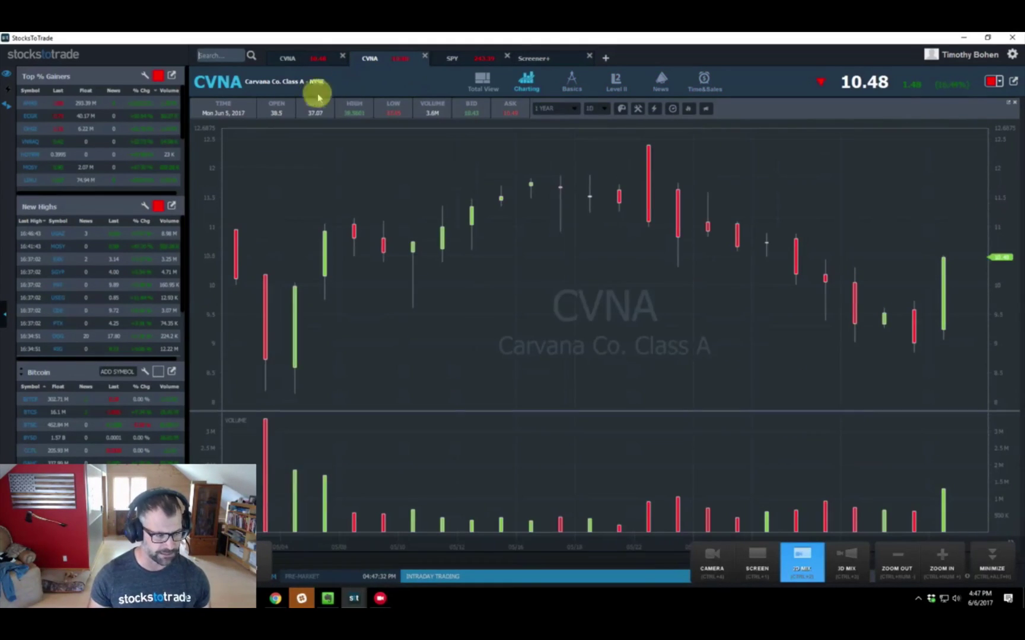
pyautogui.click(993, 560)
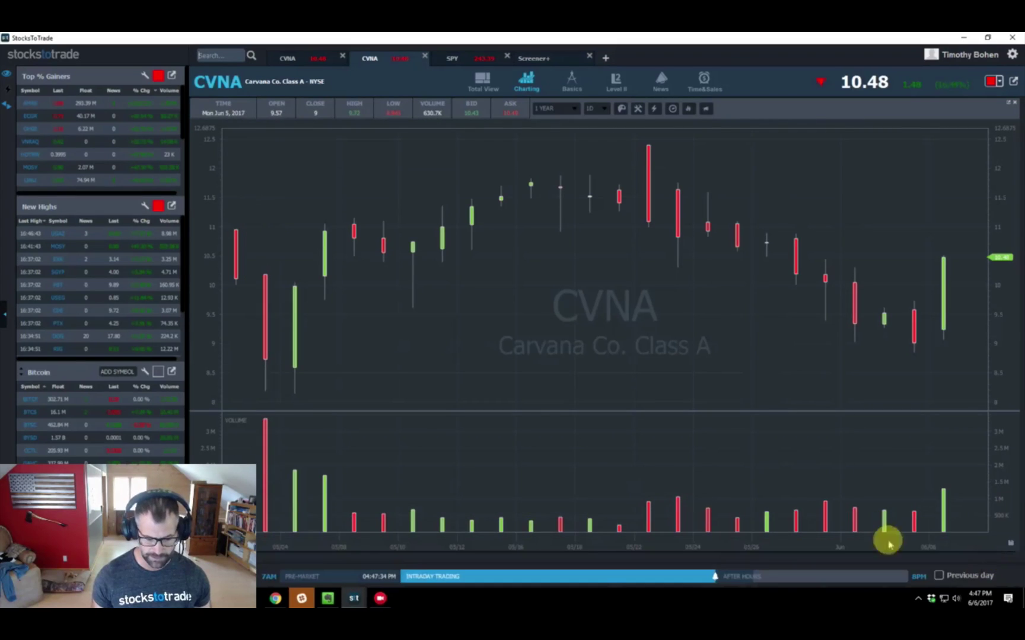
pyautogui.scroll(-2, 336, 412)
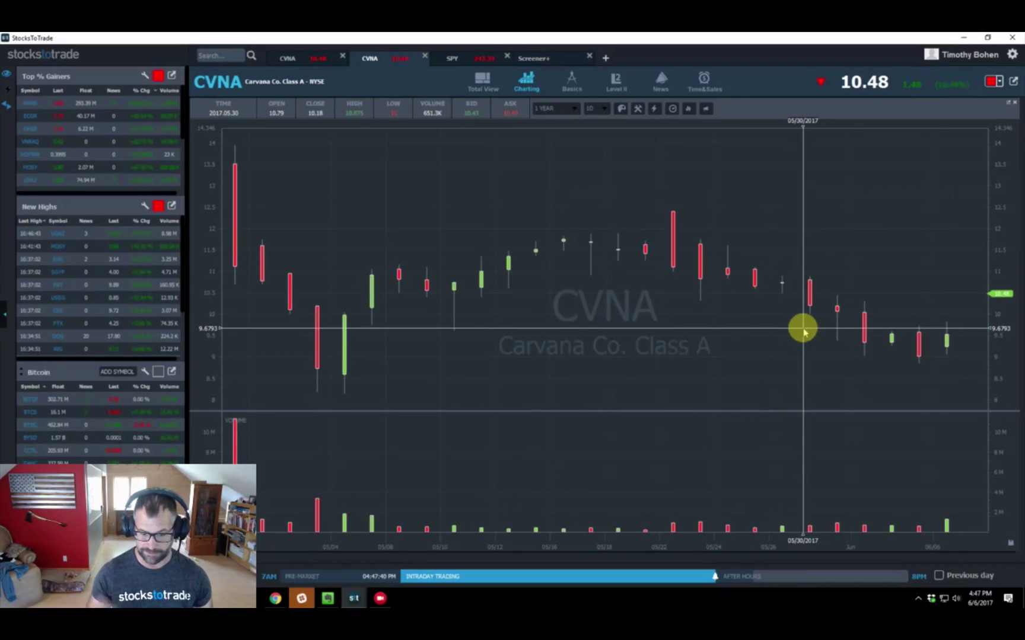
pyautogui.click(300, 58)
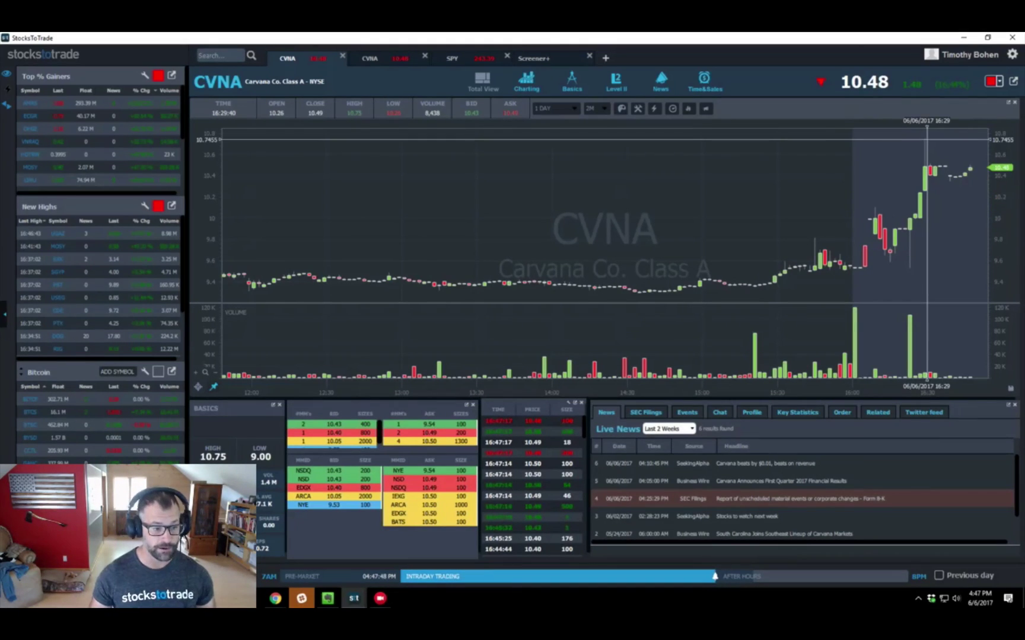
# Step: Return to the Screener+ results and select the CVNA row
pyautogui.click(534, 57)
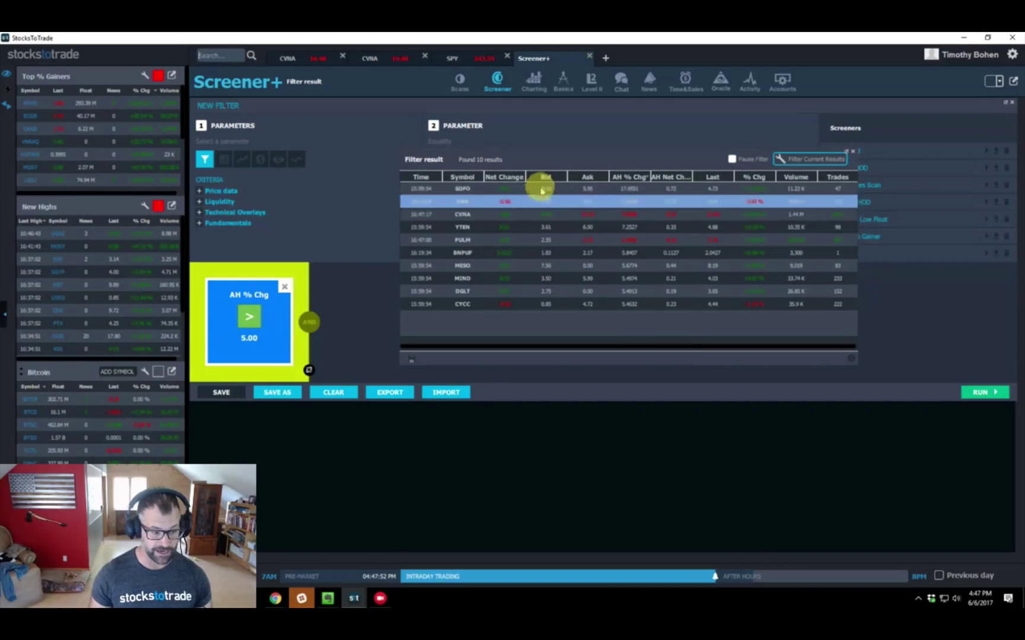
pyautogui.click(521, 215)
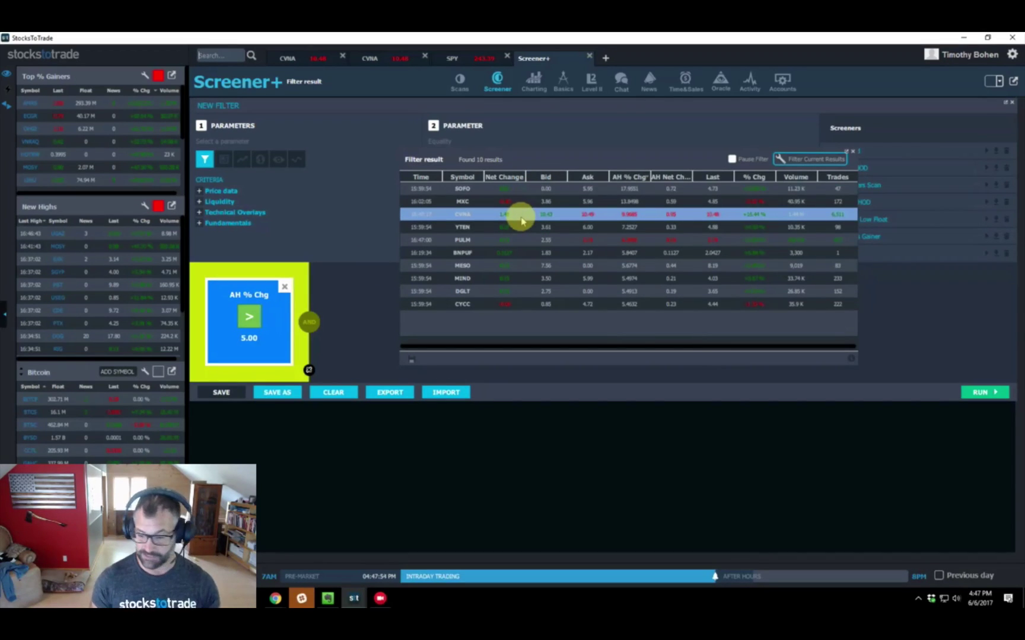